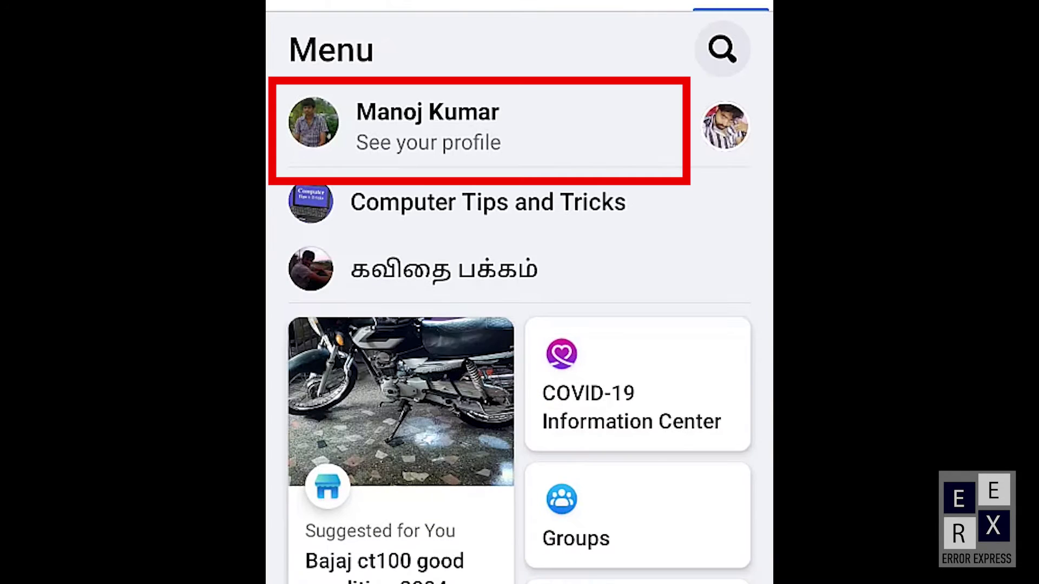
- Go to your own profile and show its extra profile options
left_click(428, 128)
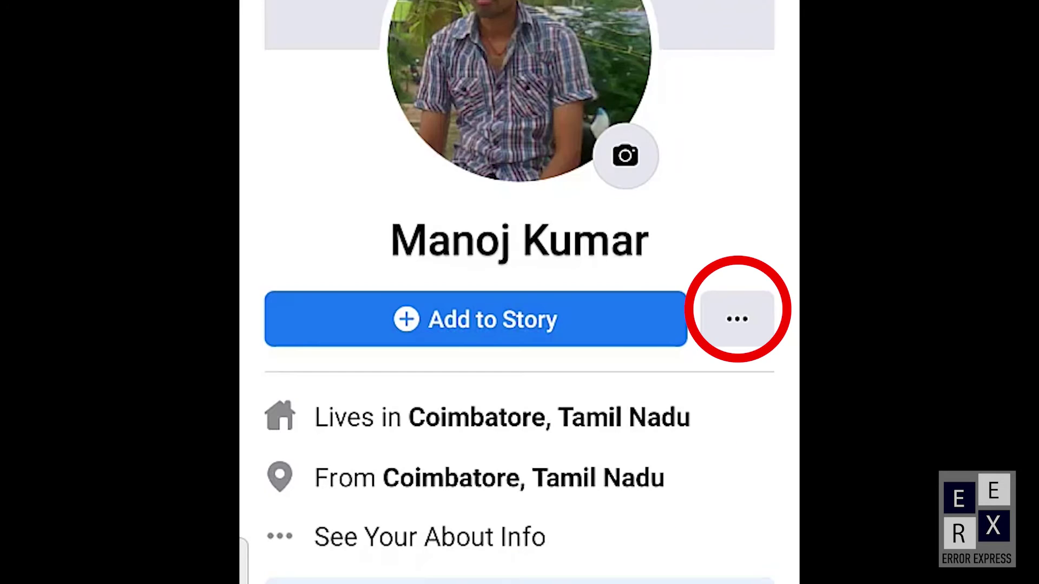
left_click(737, 319)
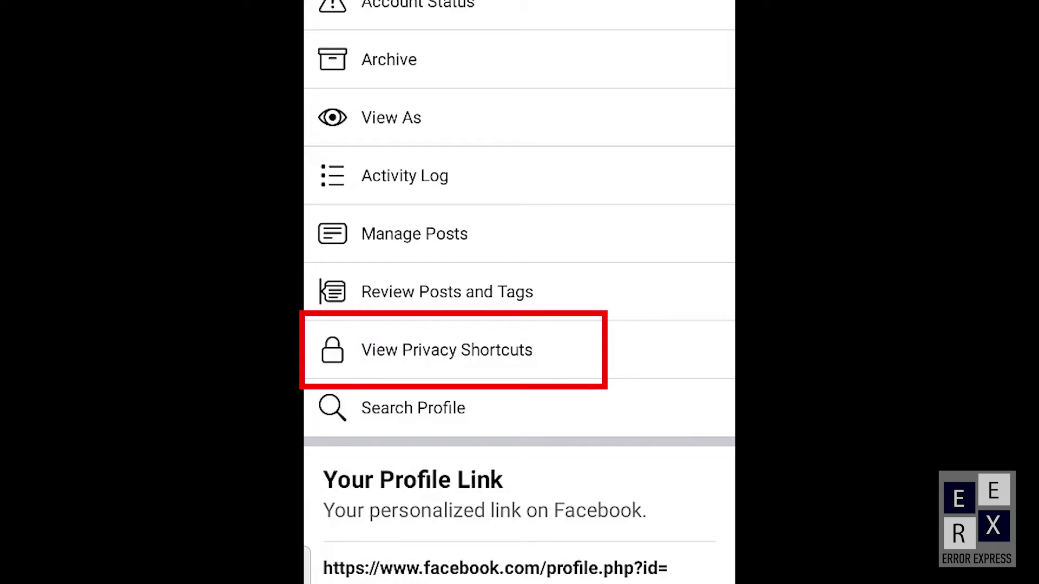
- Open Privacy Shortcuts to reach Personal and Account Information
left_click(447, 349)
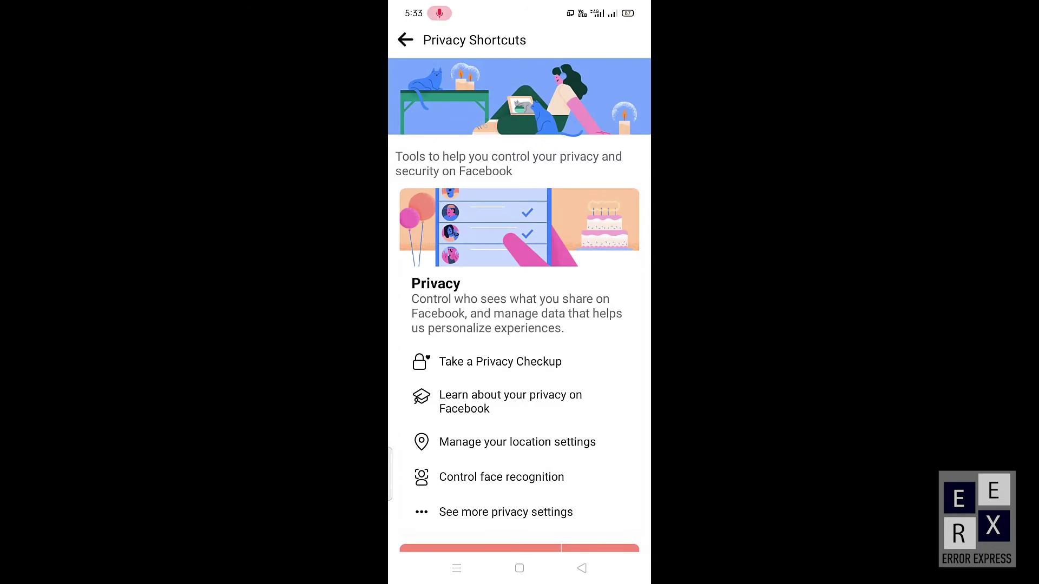
scroll(519, 306, "down", 3)
scroll(519, 305, "down", 2)
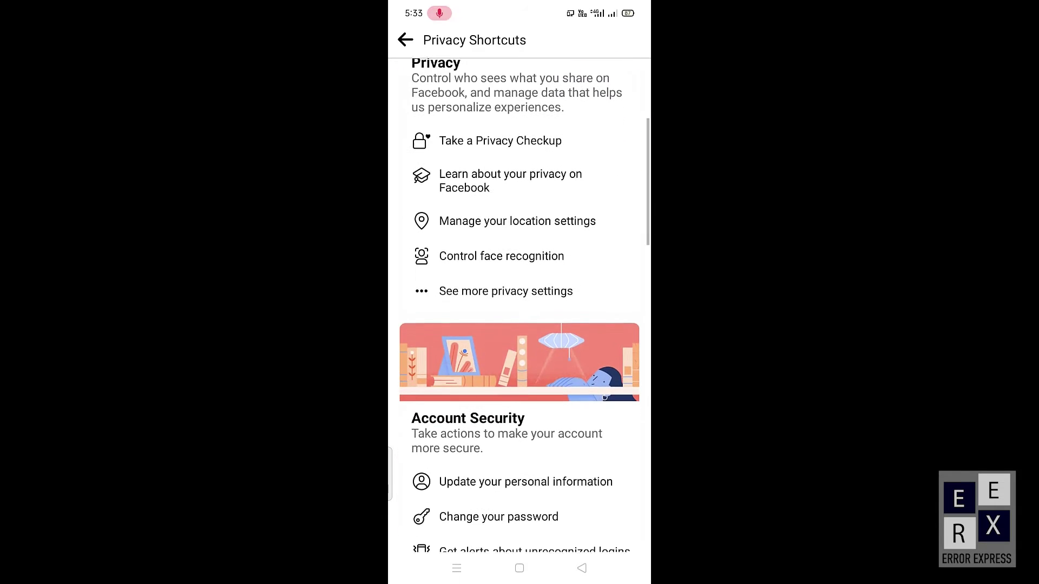
scroll(520, 305, "down", 2)
scroll(520, 305, "down", 1)
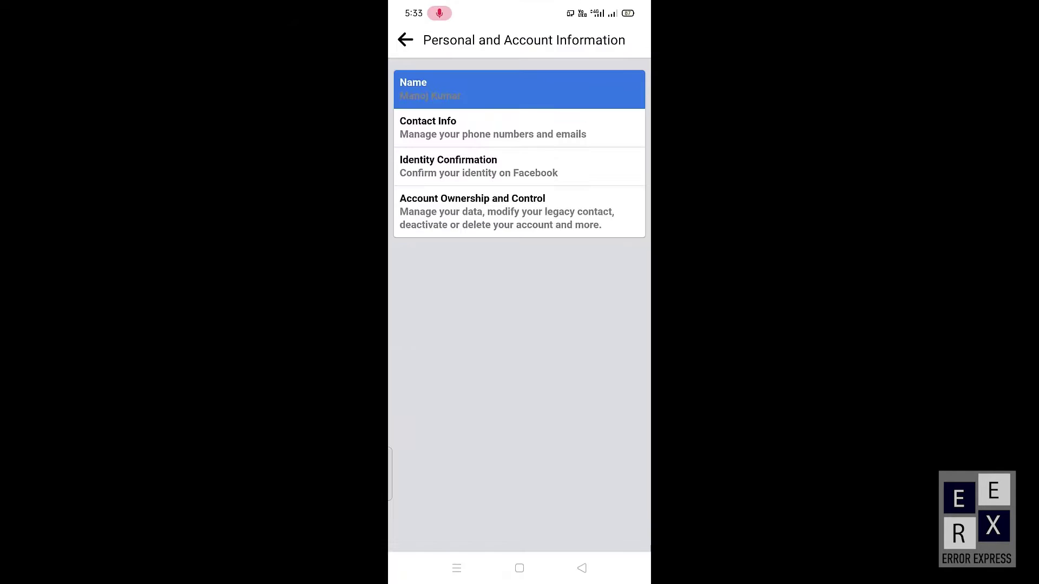
- Open the Name form and start editing the first name
left_click(429, 130)
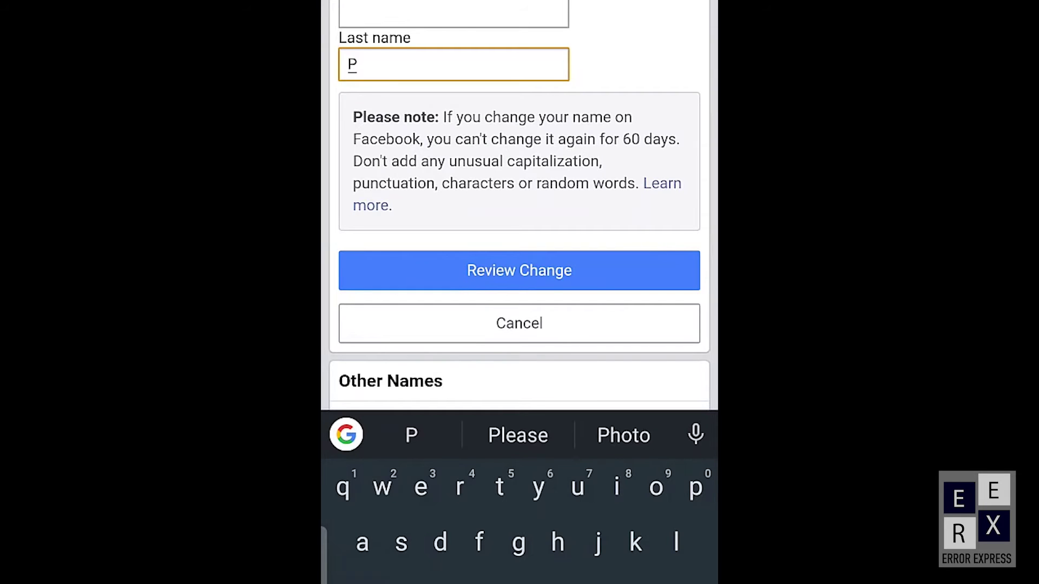
- Preview the new name in first-last order and save it with your password
left_click(520, 355)
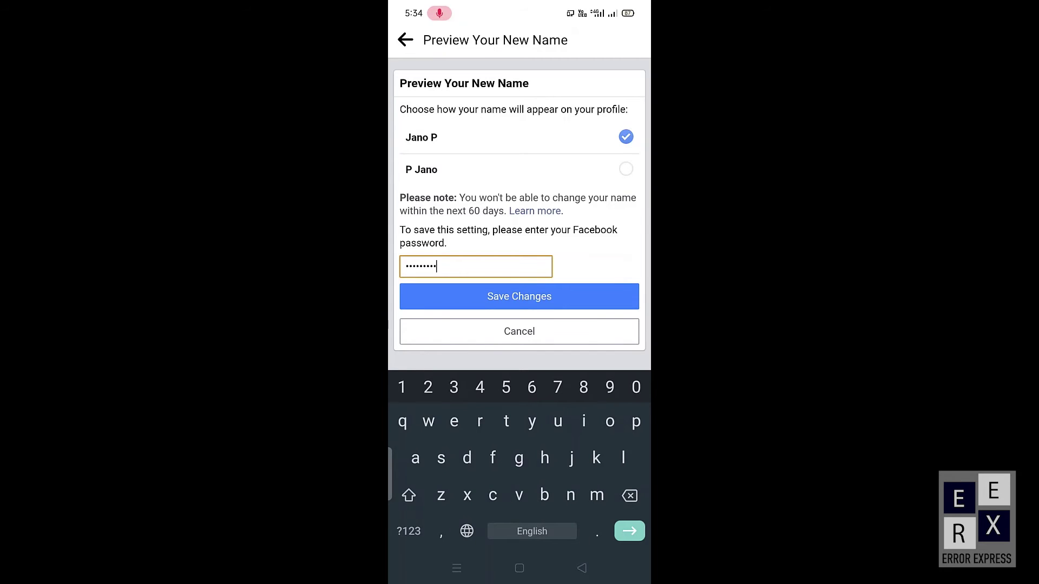
left_click(519, 297)
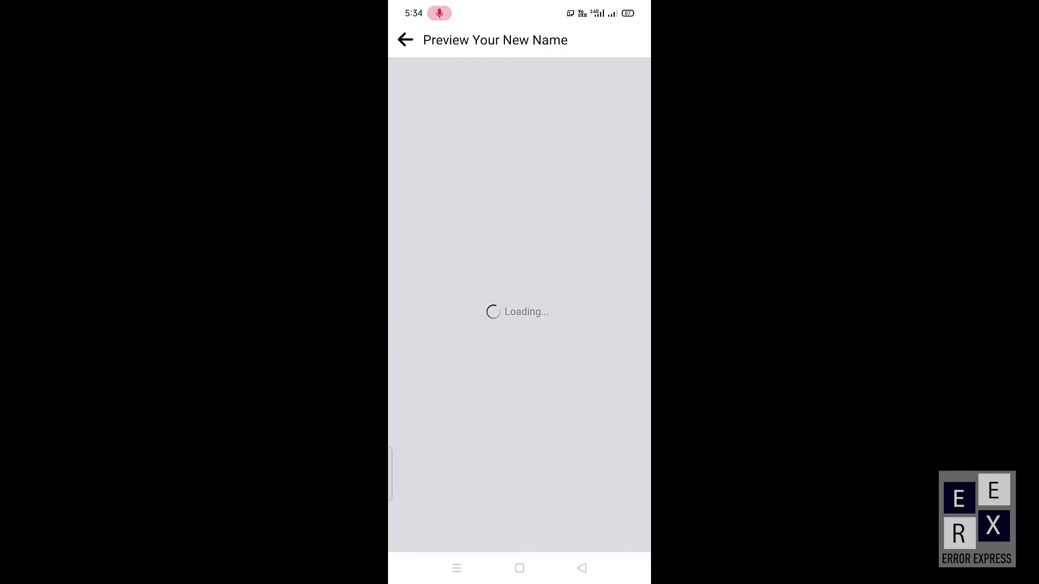